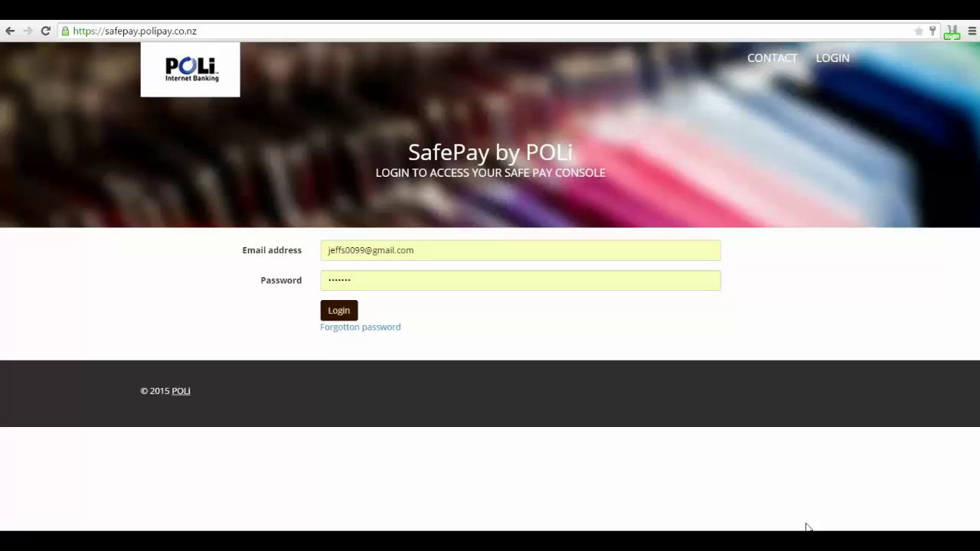
# Log in to the SafePay console with the account email address and password
pyautogui.click(339, 313)
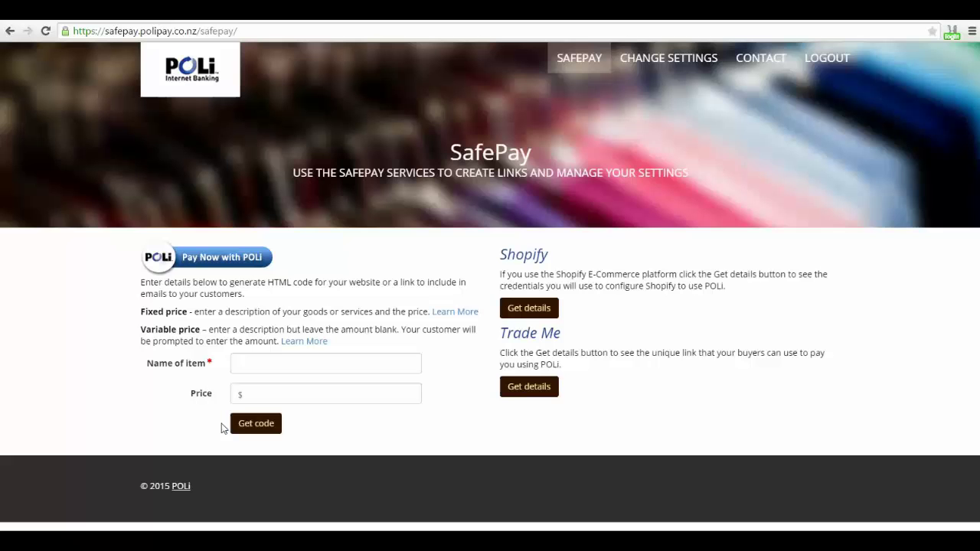
# Enter the item name 'Widget' with a fixed price of 20
pyautogui.click(274, 364)
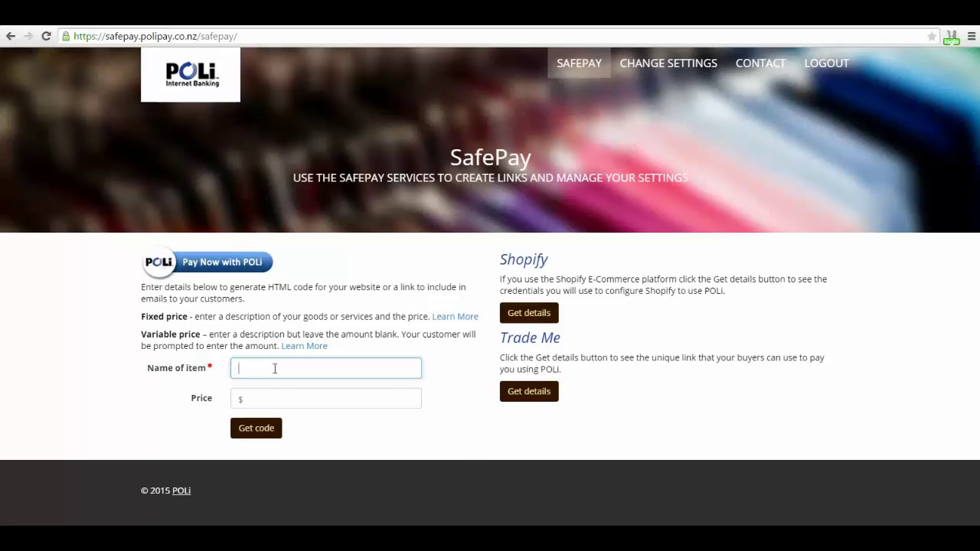
pyautogui.write('Widget')
pyautogui.press('Tab')
pyautogui.write('20')
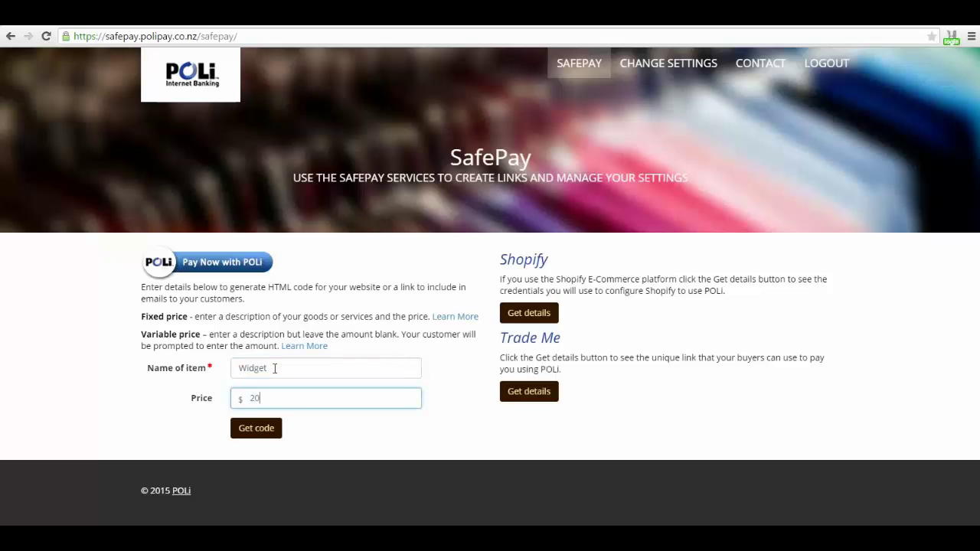
# Generate the Widget's Pay now link and button HTML code, selecting each for copying
pyautogui.click(268, 428)
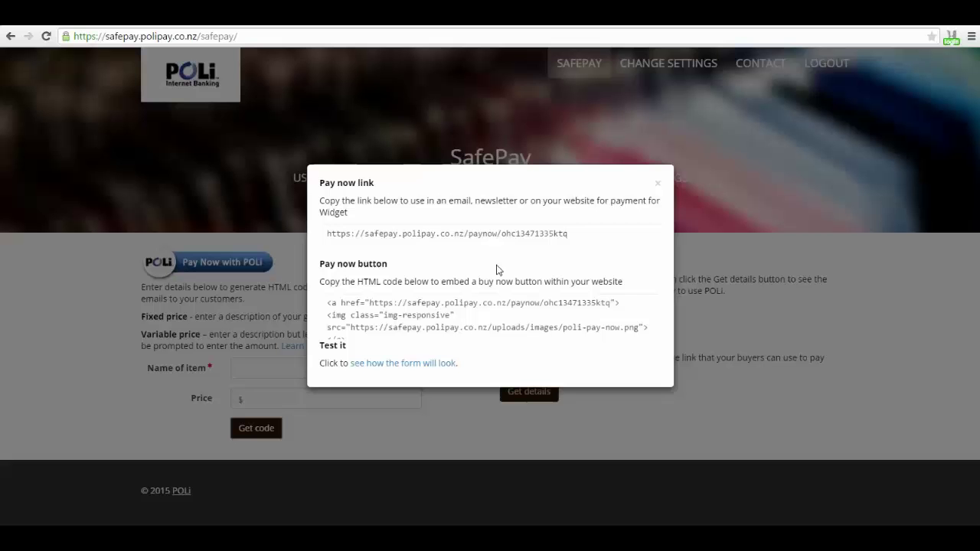
pyautogui.click(481, 237)
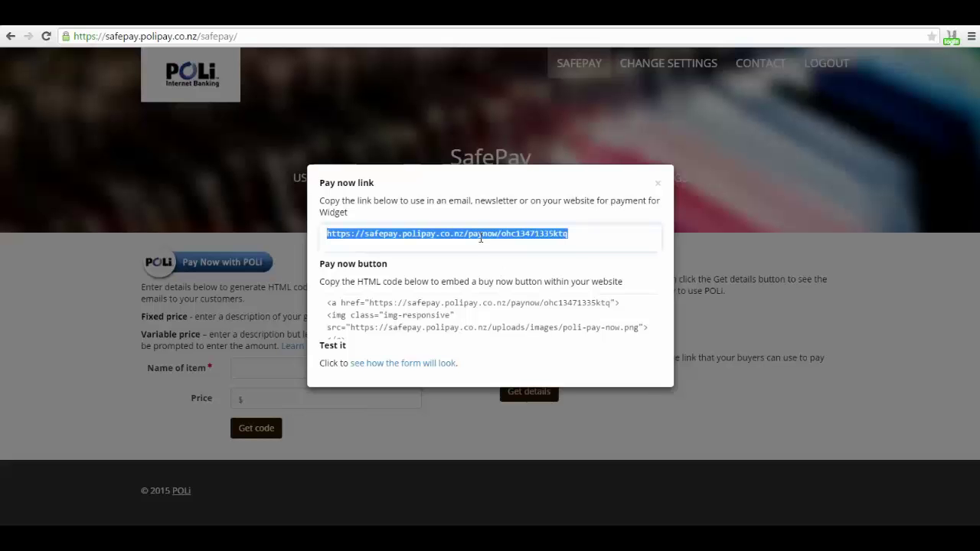
pyautogui.click(427, 303)
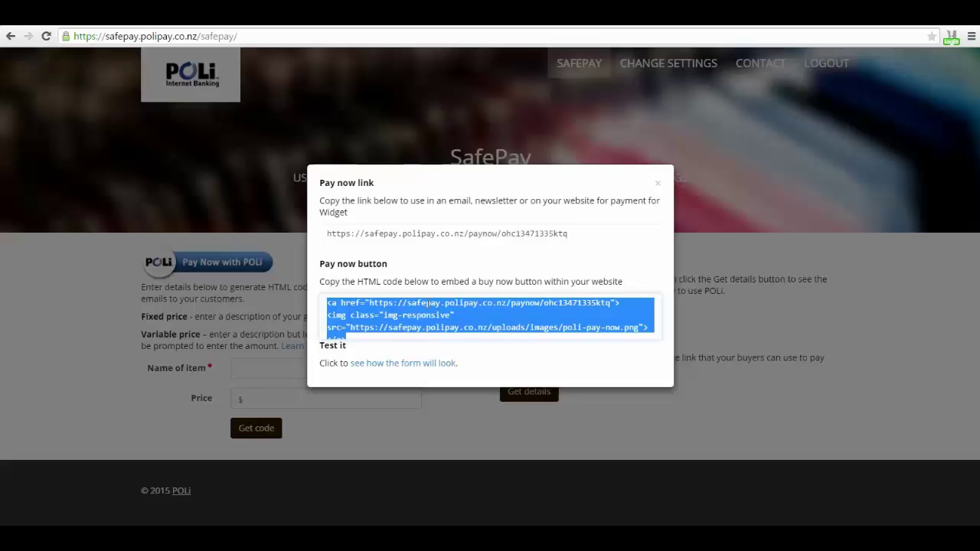
pyautogui.tripleClick(501, 233)
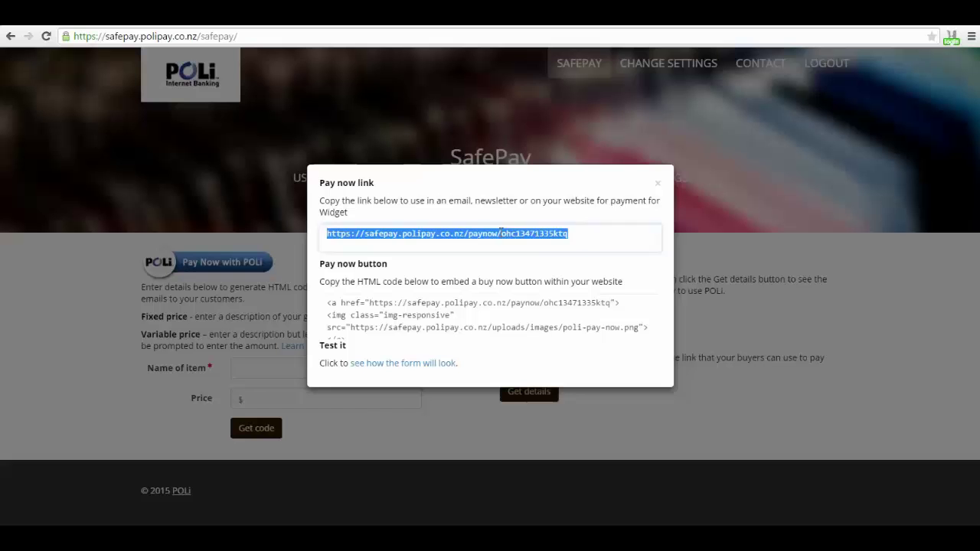
pyautogui.tripleClick(422, 300)
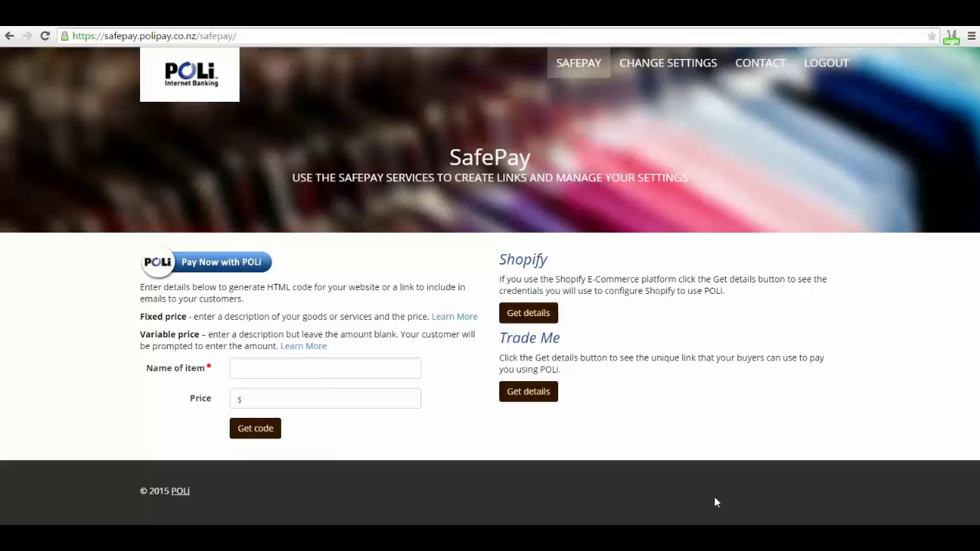
# Generate payment code for a 'Widget' item with no fixed price
pyautogui.click(316, 373)
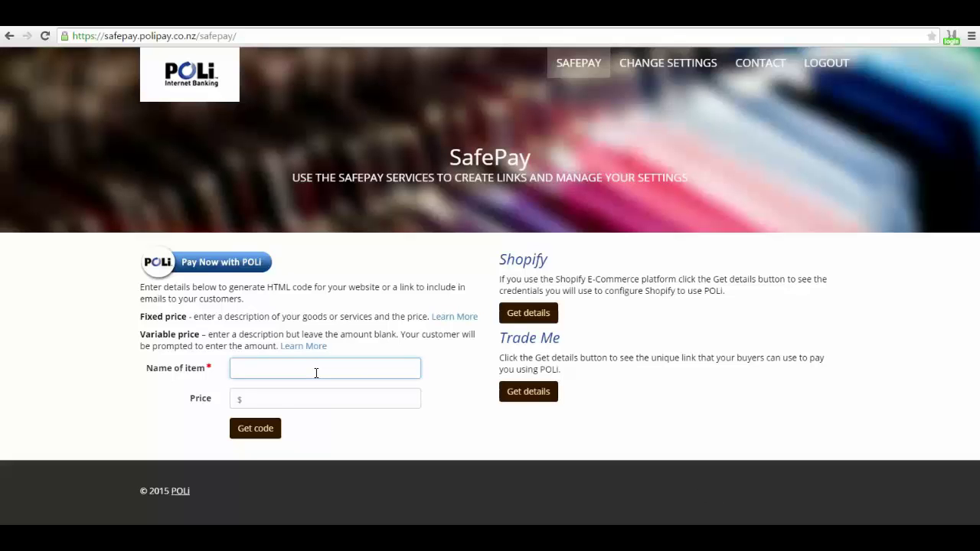
pyautogui.write('Widget')
pyautogui.click(255, 433)
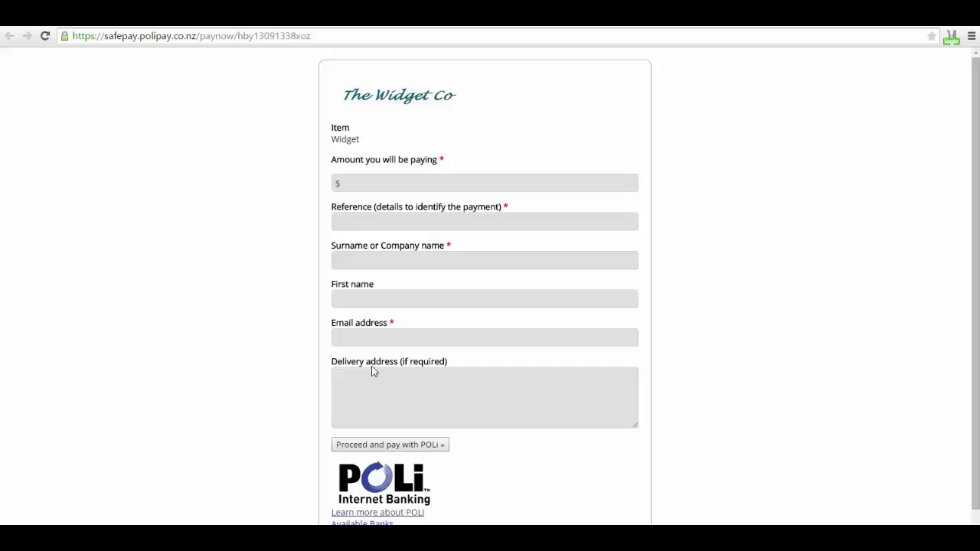
# Enter 45 as the Amount in the test payment form, then go to Reference
pyautogui.click(362, 183)
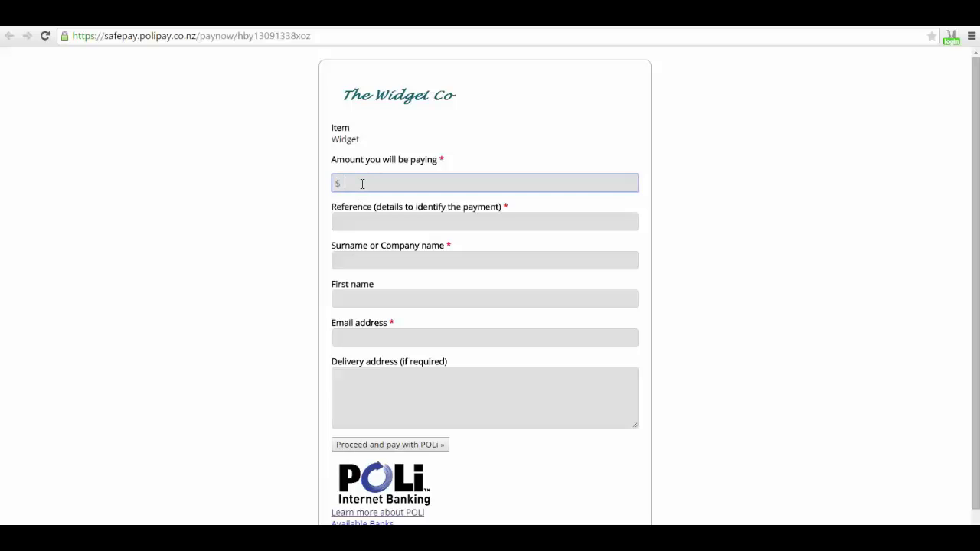
pyautogui.write('45')
pyautogui.click(398, 221)
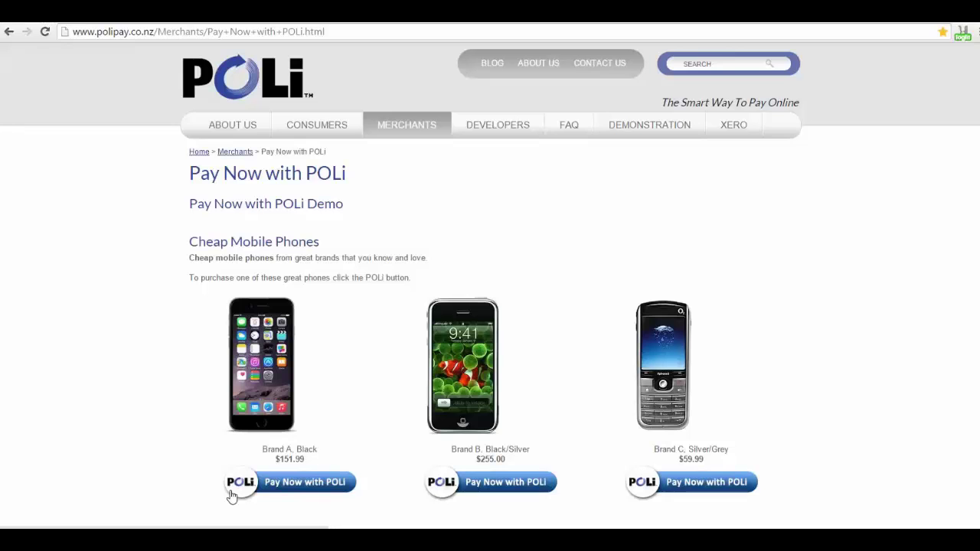
pyautogui.click(696, 488)
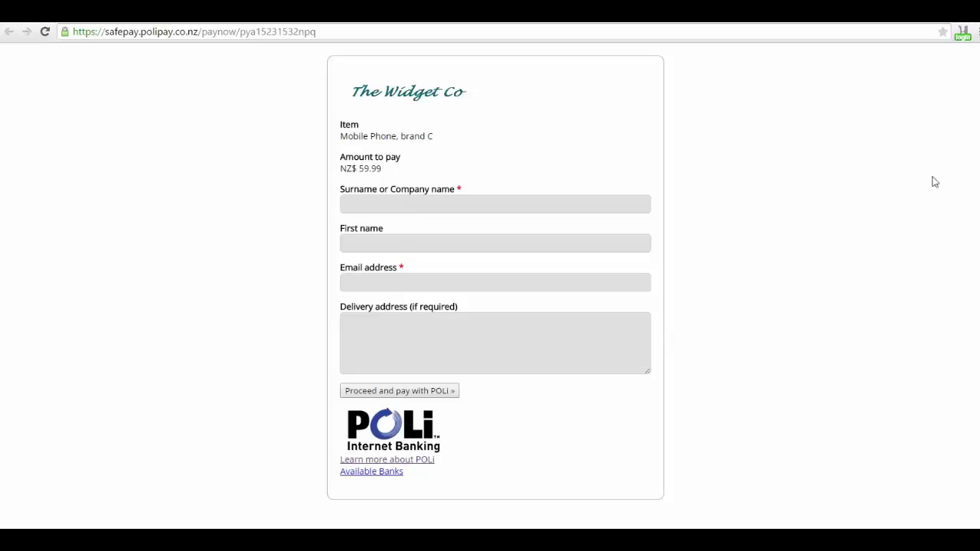
pyautogui.hotkey('ctrl', 'w')
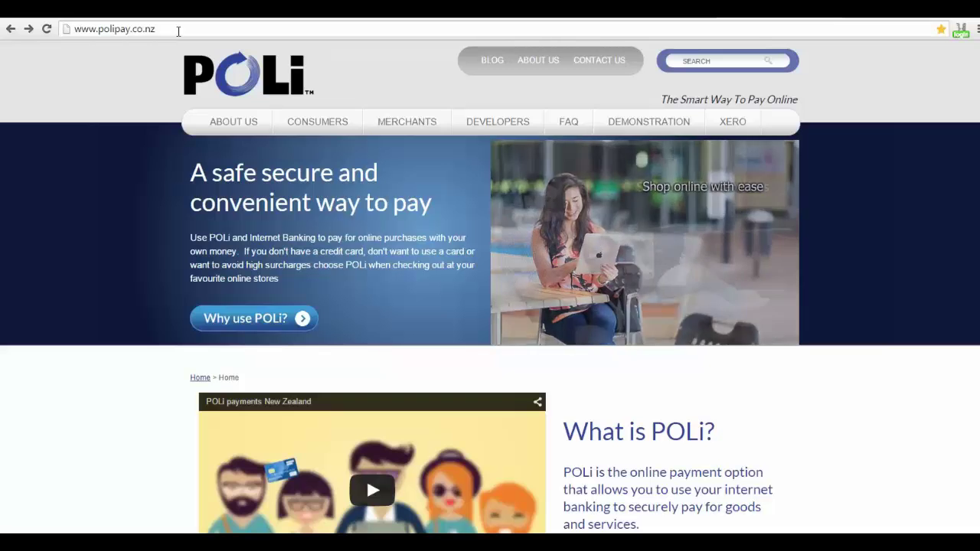
# Show the MERCHANTS dropdown on the polipay.co.nz home page
pyautogui.moveTo(426, 127)
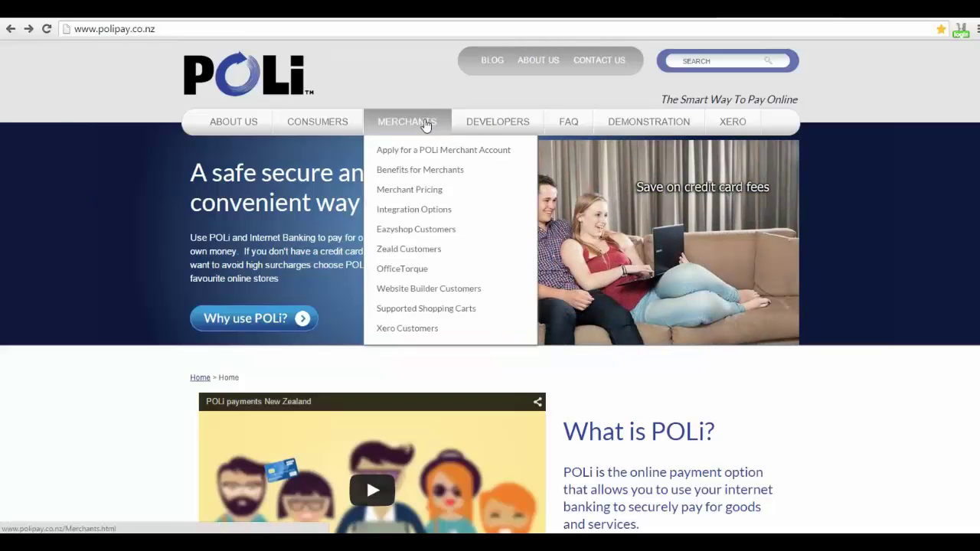